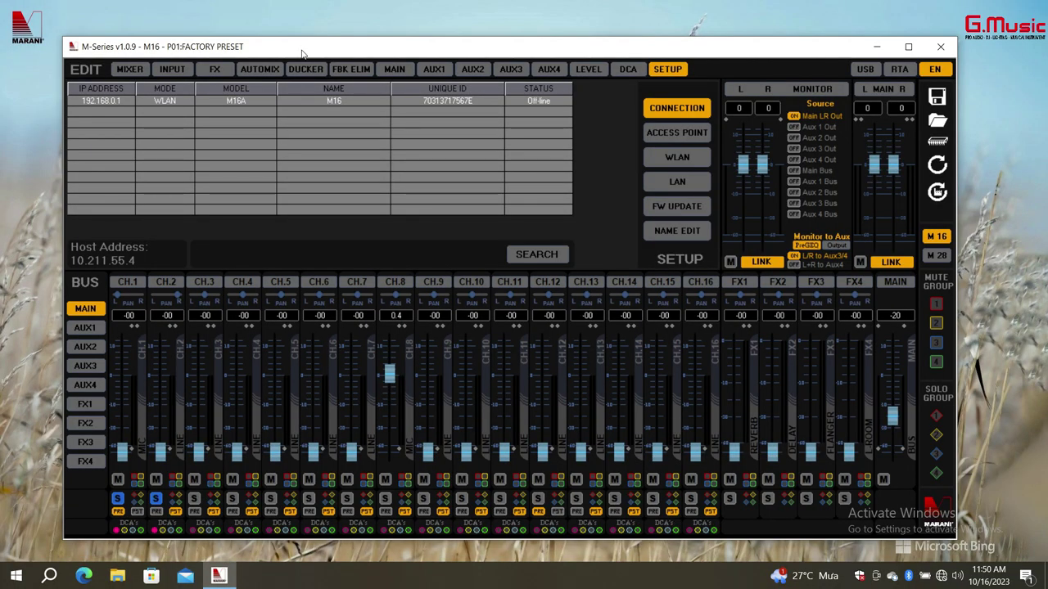
# - Connect to the M16 mixer at 192.168.0.1 and synchronize its settings from the mixer to the GUI
pyautogui.moveTo(311, 53); pyautogui.dragTo(298, 52)
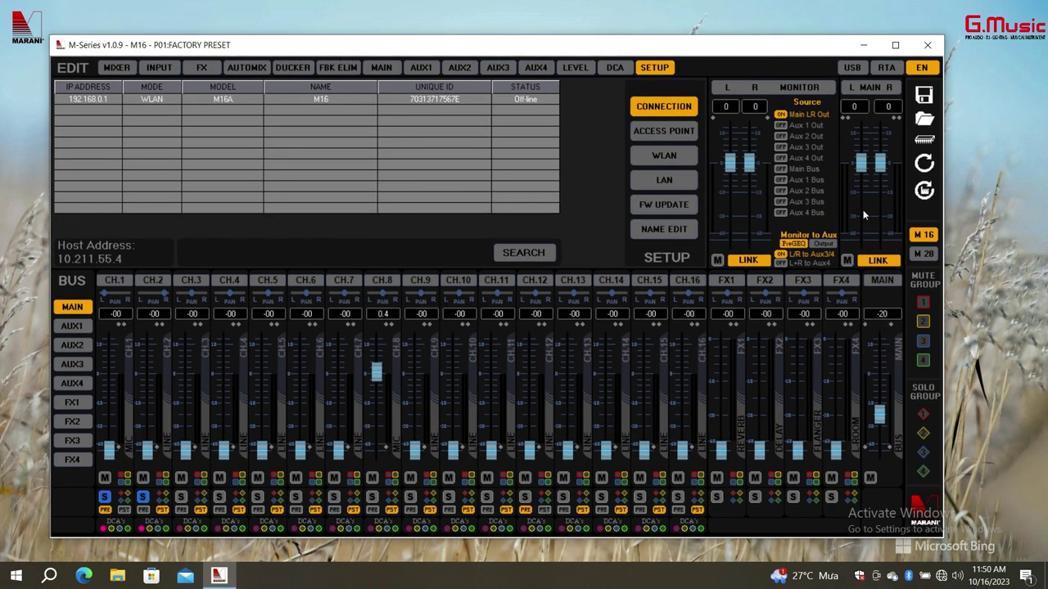
pyautogui.click(117, 68)
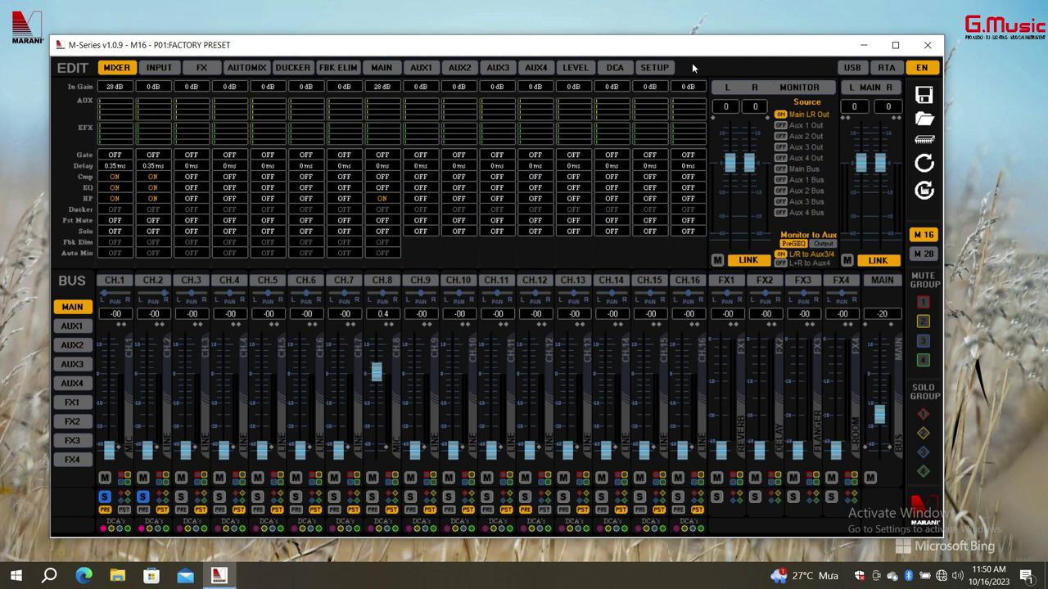
pyautogui.click(655, 68)
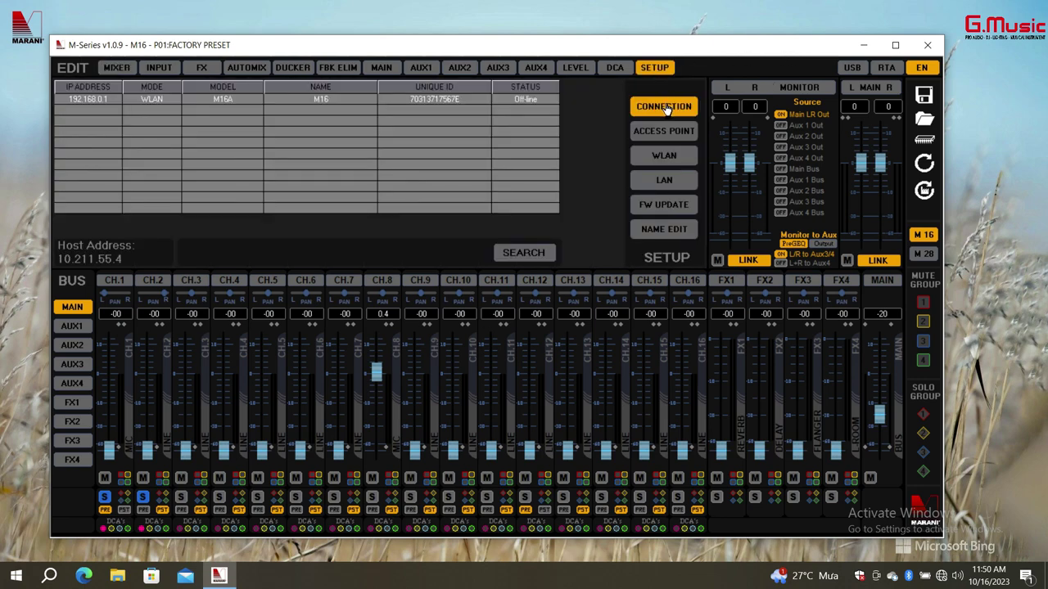
pyautogui.rightClick(106, 97)
pyautogui.click(123, 143)
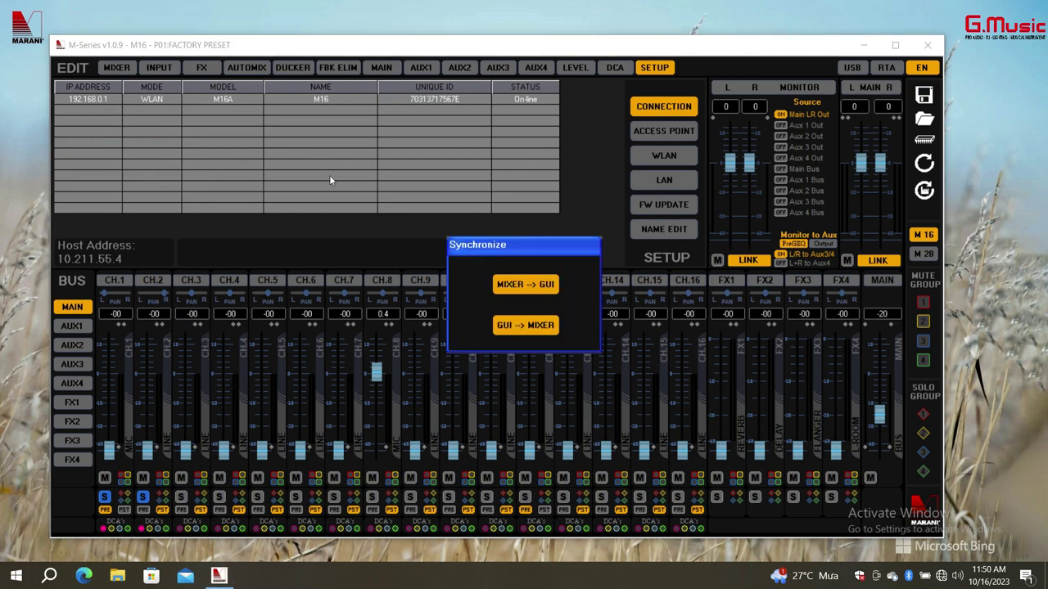
pyautogui.click(543, 284)
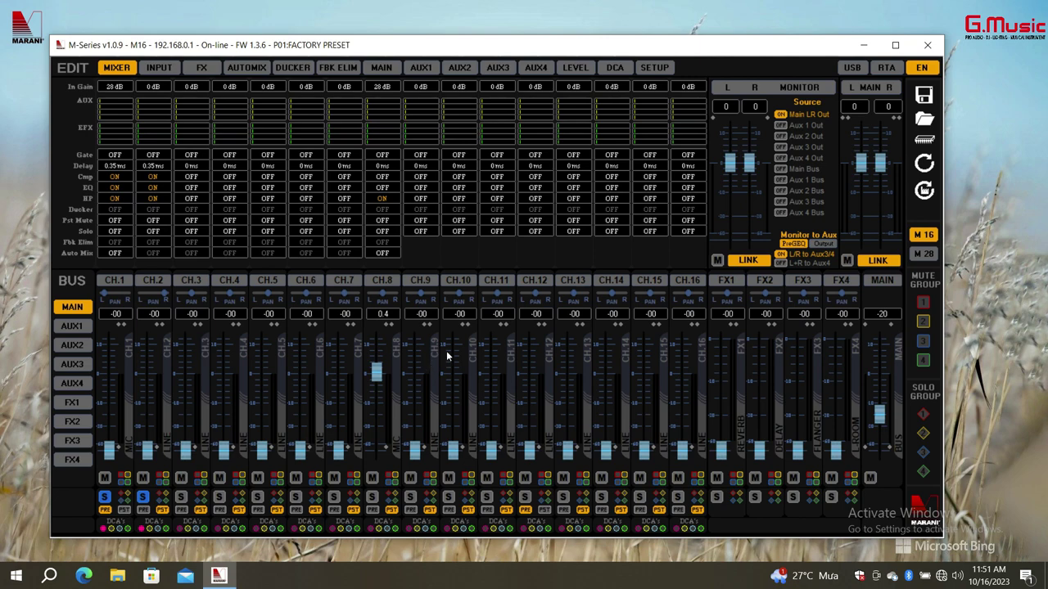
# - Look over the USB recording and playback window, close it, and solo channel 8
pyautogui.click(855, 70)
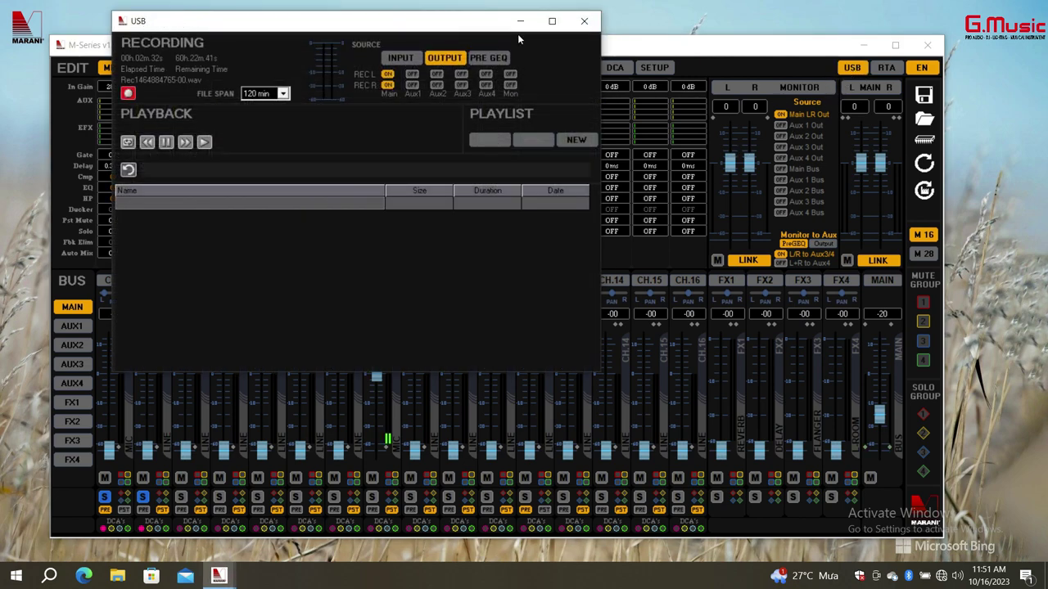
pyautogui.click(584, 20)
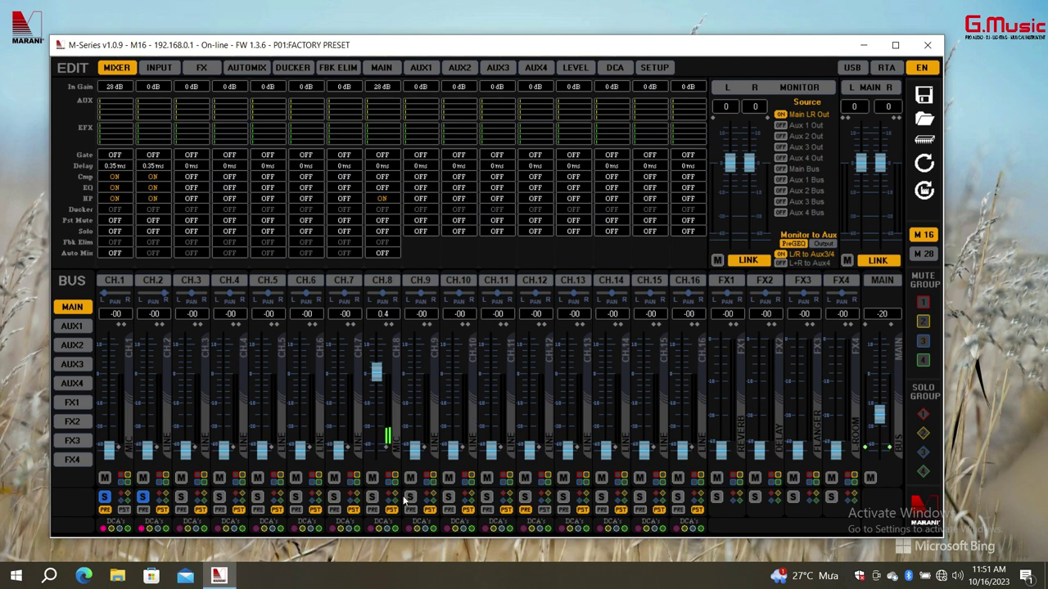
pyautogui.click(372, 498)
# - Examine the Input, FX, Automix, Ducker, Feedback Eliminator, Main, Aux, Level, DCA and Setup pages in turn
pyautogui.click(161, 72)
pyautogui.click(203, 69)
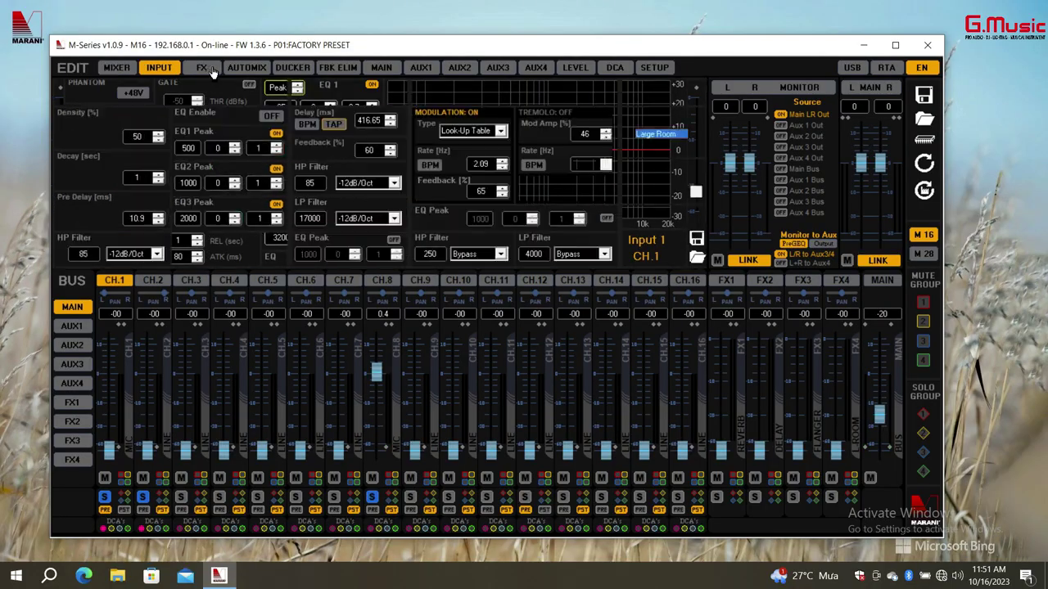
pyautogui.click(247, 68)
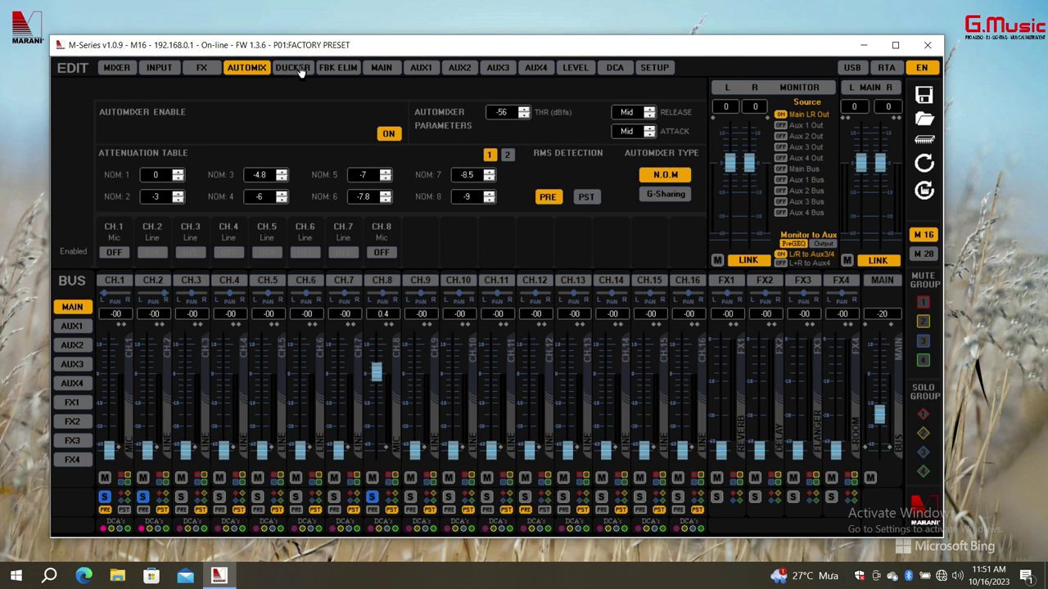
pyautogui.click(299, 71)
pyautogui.click(344, 72)
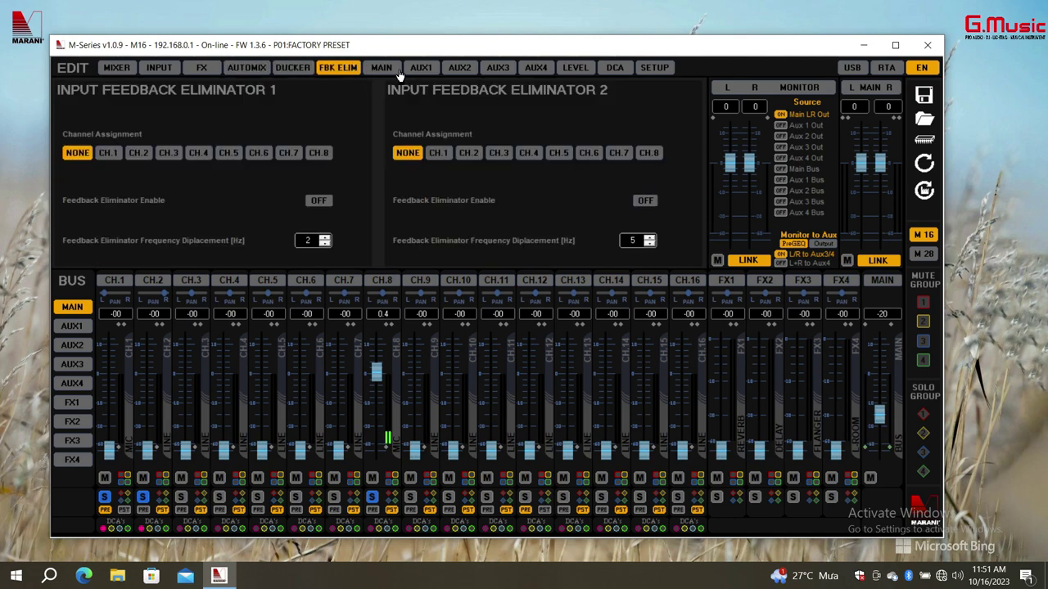
pyautogui.click(383, 70)
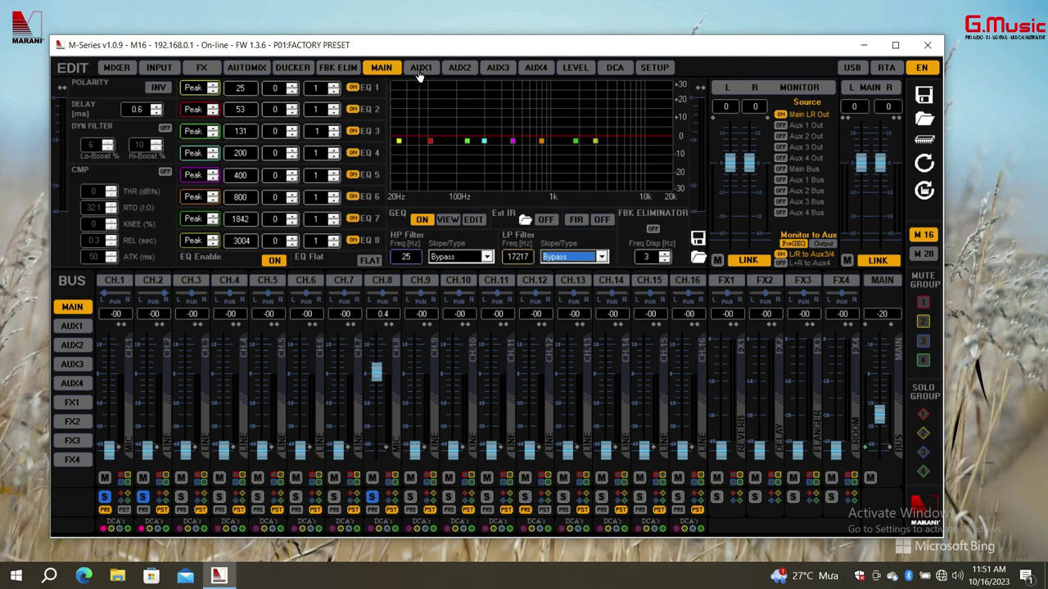
pyautogui.click(419, 72)
pyautogui.click(459, 72)
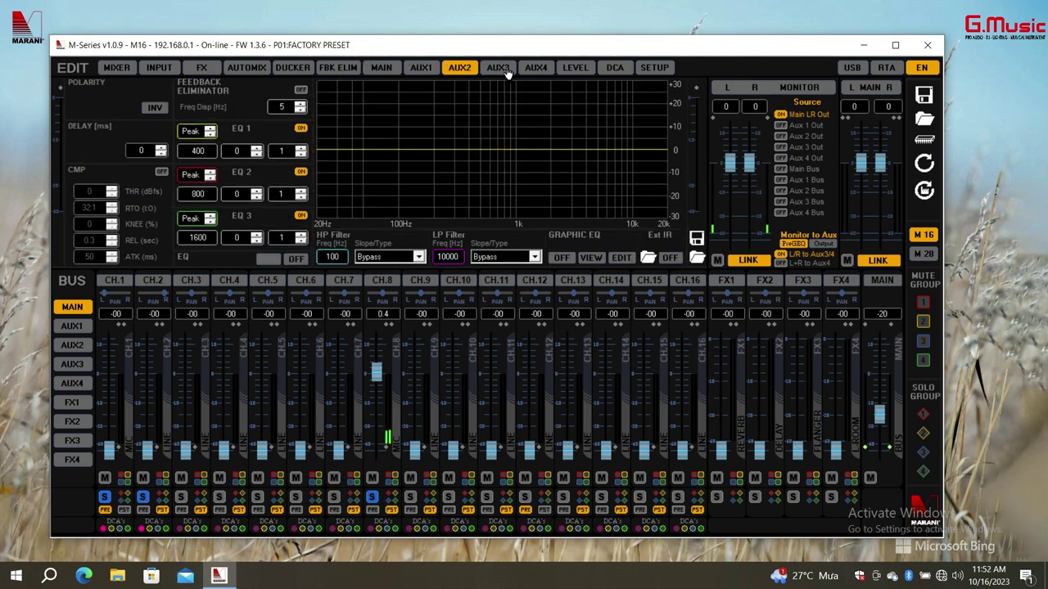
pyautogui.click(532, 70)
pyautogui.click(576, 71)
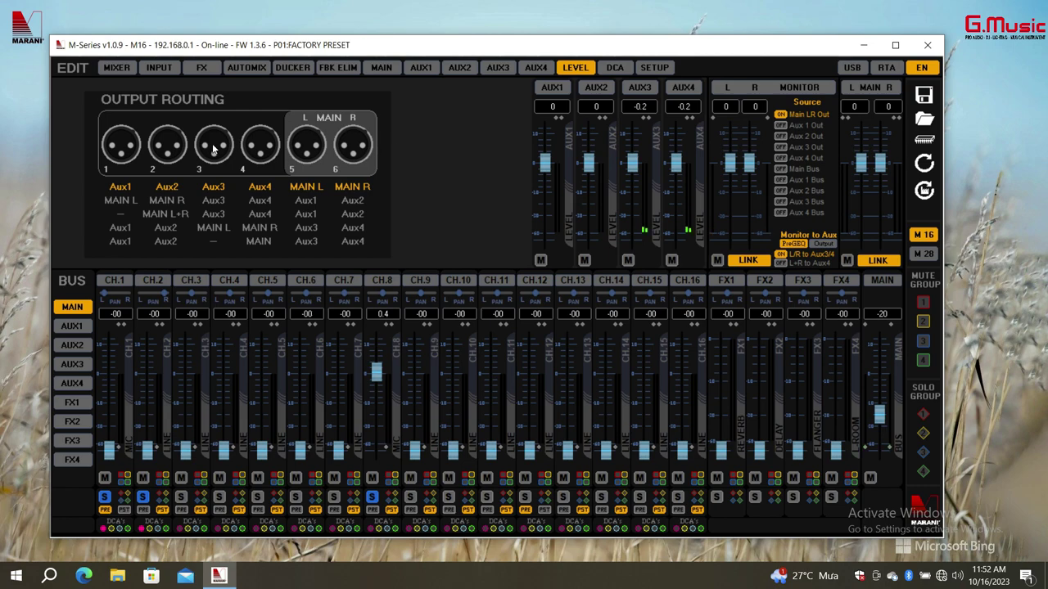
pyautogui.click(615, 69)
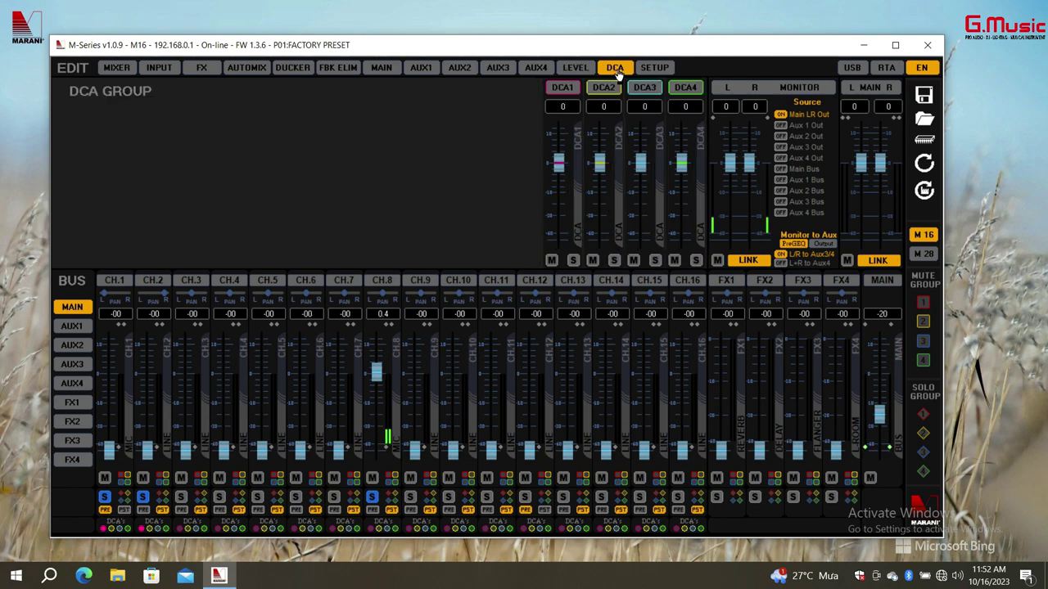
pyautogui.click(665, 70)
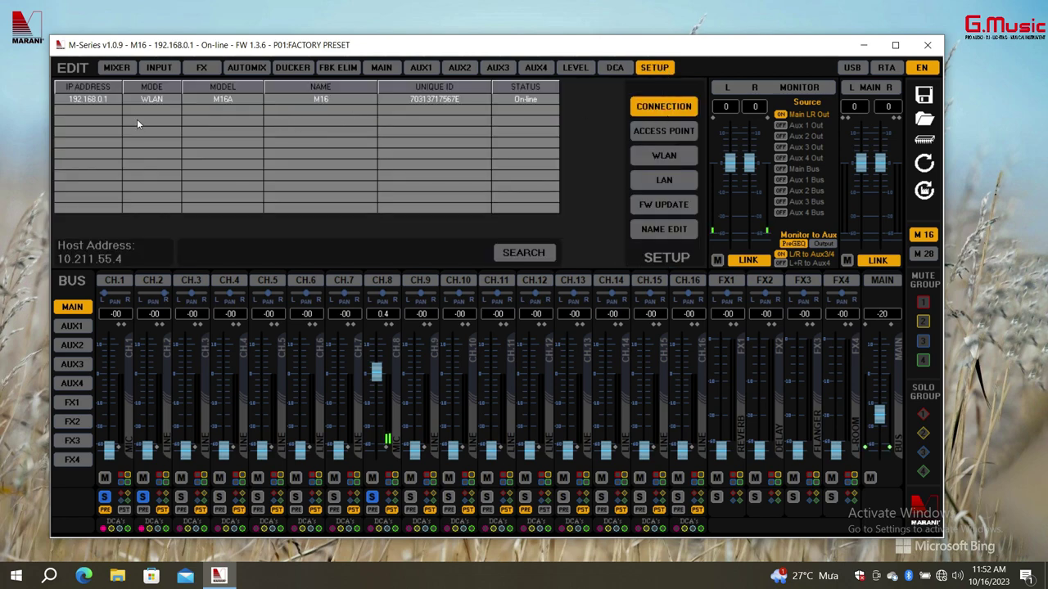
# - View the USB file list and the RTA of Main Left+Right on a 20 to -100 scale, and close the RTA
pyautogui.click(850, 68)
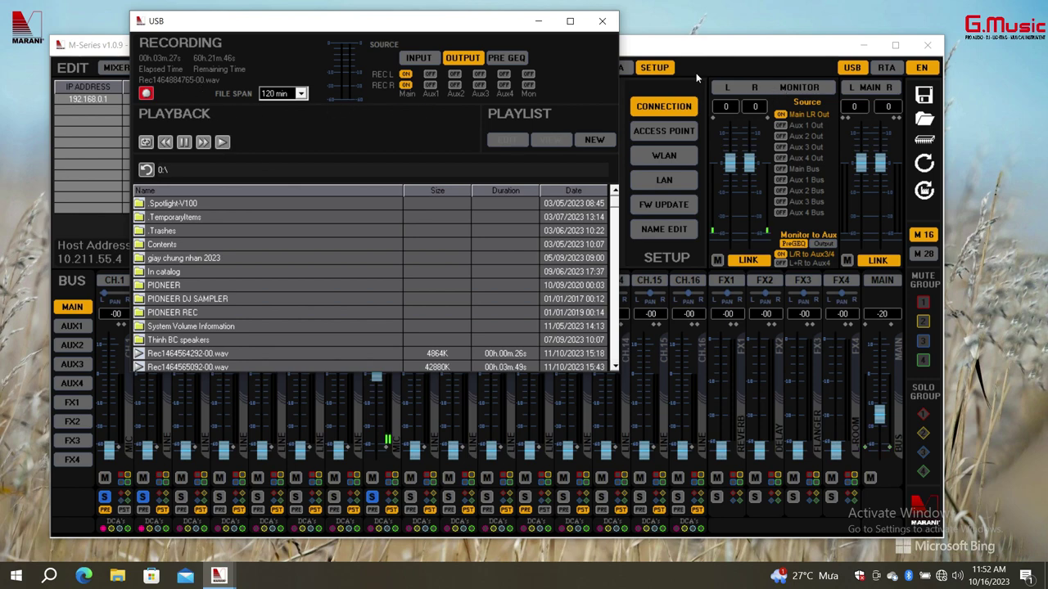
pyautogui.click(885, 67)
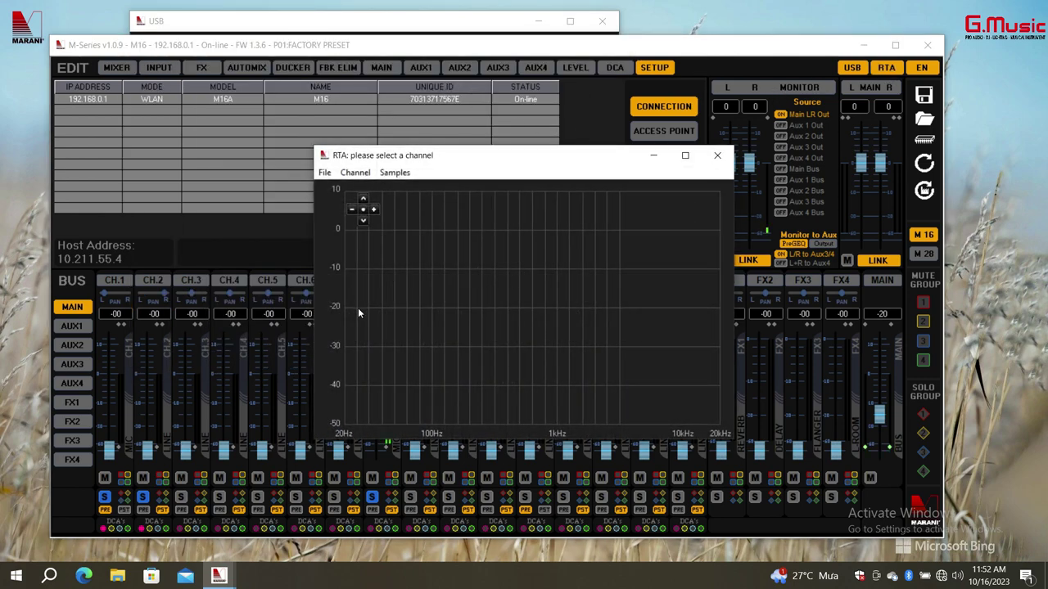
pyautogui.click(374, 210)
pyautogui.click(373, 211)
pyautogui.click(355, 172)
pyautogui.click(406, 265)
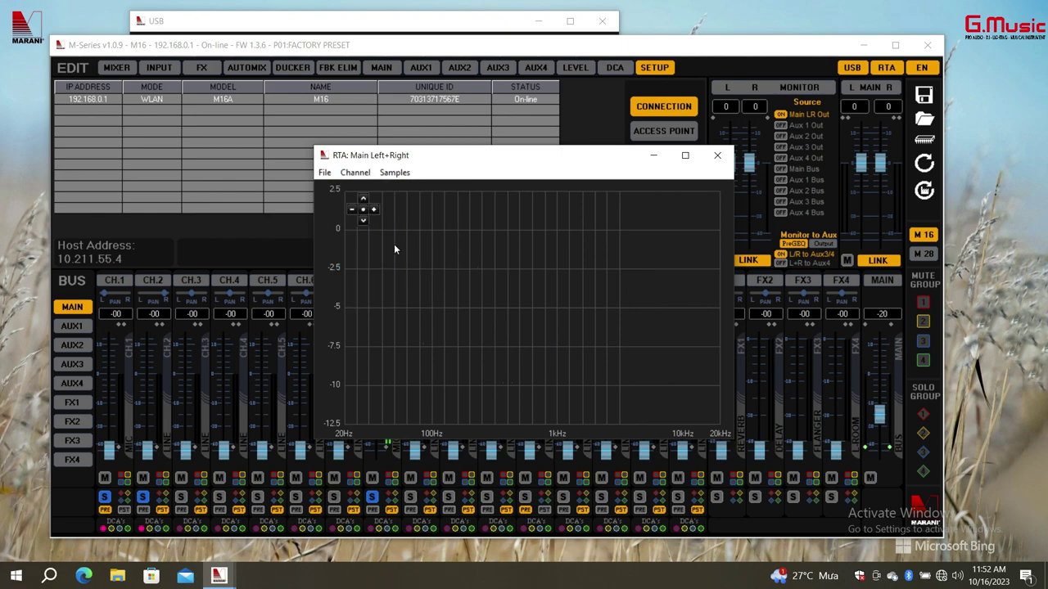
pyautogui.click(353, 211)
pyautogui.click(353, 211)
pyautogui.click(353, 211)
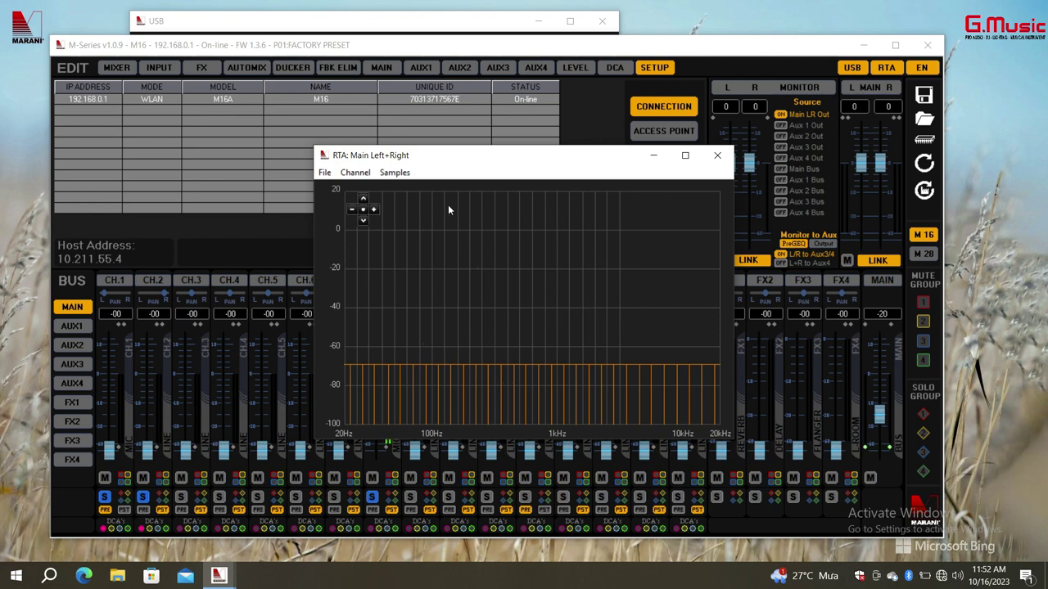
pyautogui.click(717, 154)
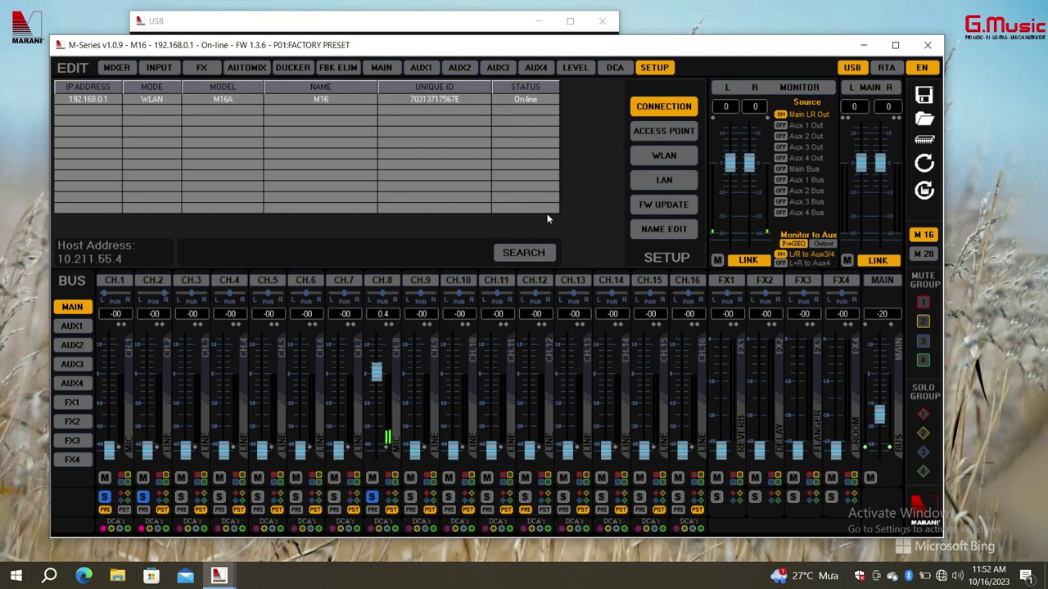
pyautogui.moveTo(524, 46)
pyautogui.mouseDown()
pyautogui.moveTo(507, 38)
pyautogui.moveTo(515, 45)
pyautogui.mouseUp()
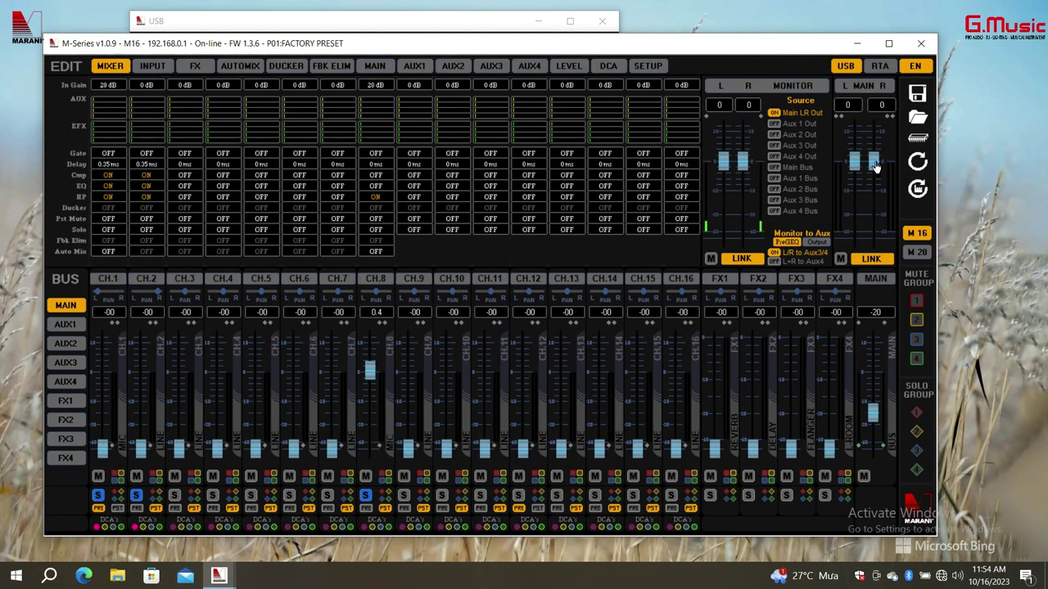
pyautogui.moveTo(876, 166)
pyautogui.mouseDown()
pyautogui.moveTo(871, 214)
pyautogui.moveTo(868, 163)
pyautogui.mouseUp()
pyautogui.click(850, 107)
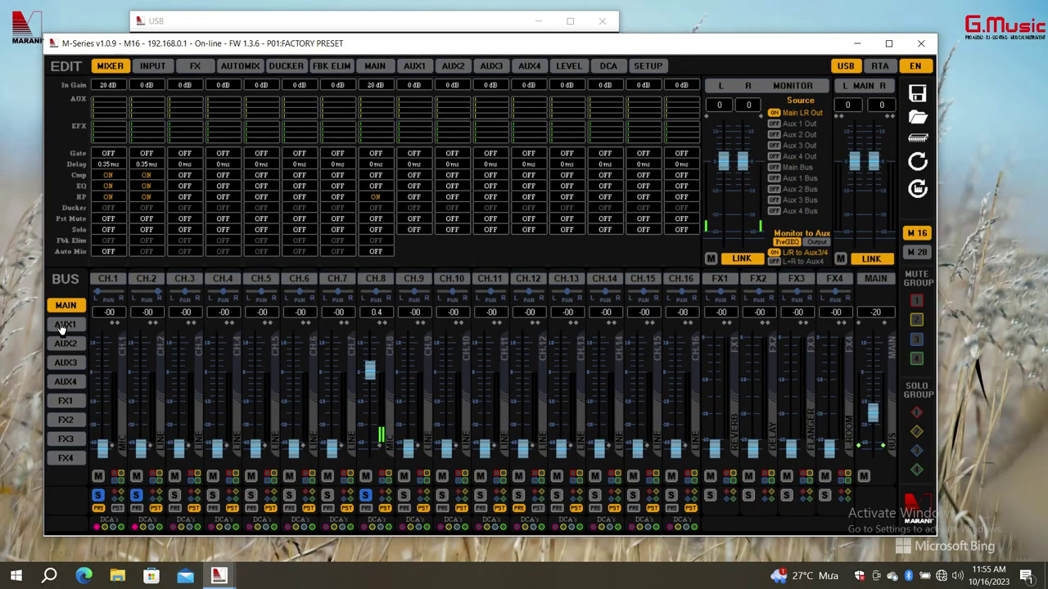
# - Examine the channel send faders of the Aux 1 to Aux 3 and FX1 to FX4 buses, and return to the Main bus
pyautogui.click(62, 327)
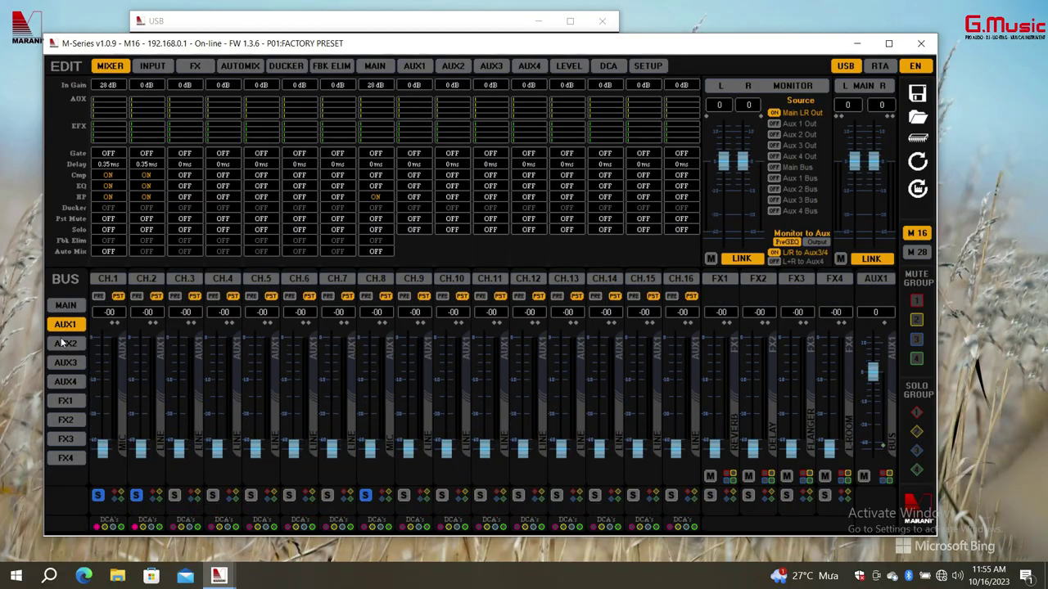
pyautogui.click(63, 343)
pyautogui.click(64, 306)
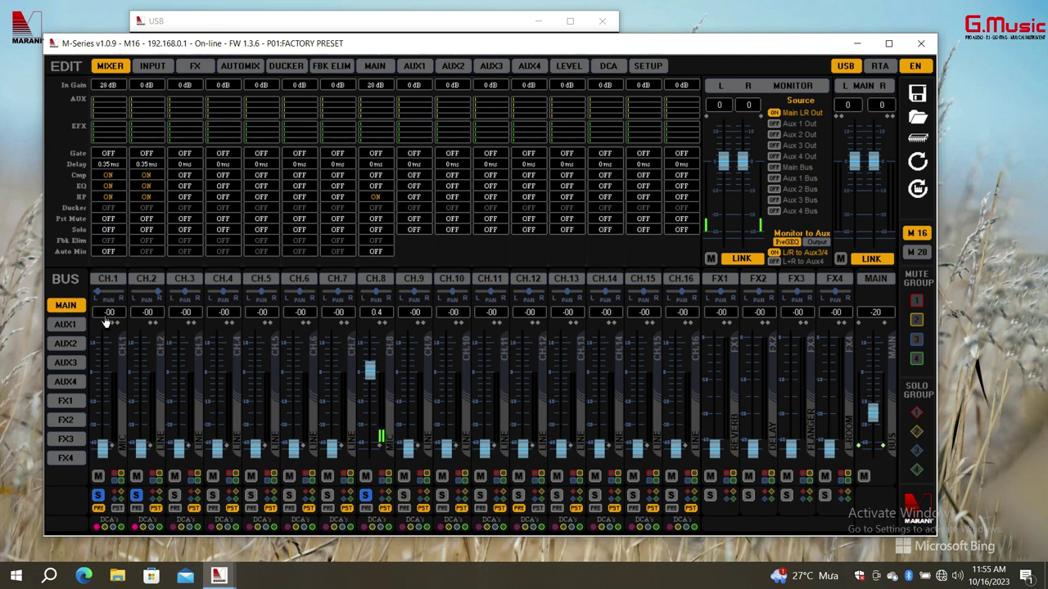
pyautogui.click(66, 328)
pyautogui.click(65, 346)
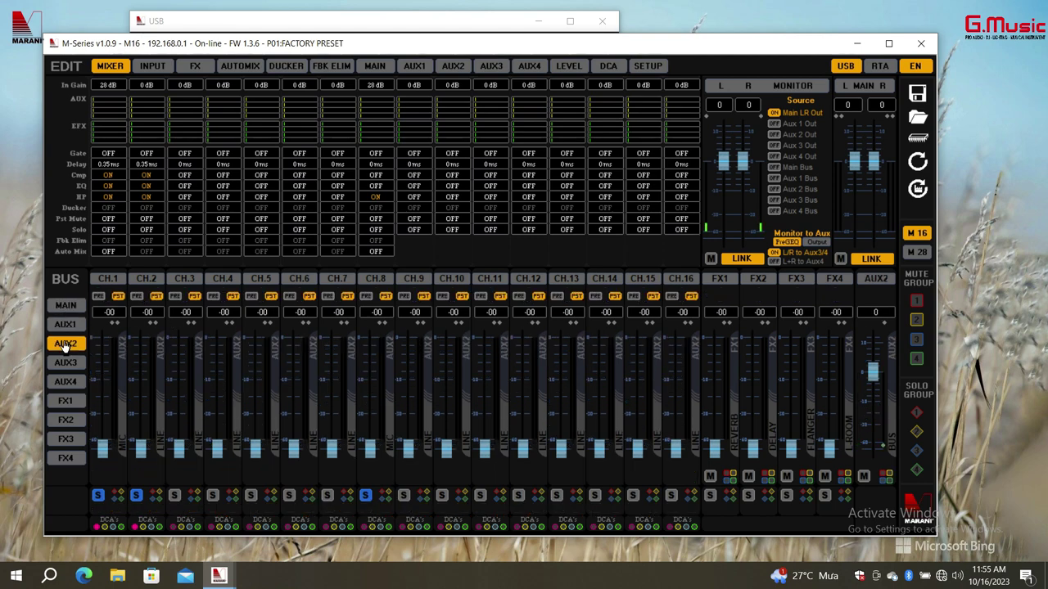
pyautogui.click(65, 365)
pyautogui.click(66, 398)
pyautogui.click(69, 441)
pyautogui.click(69, 422)
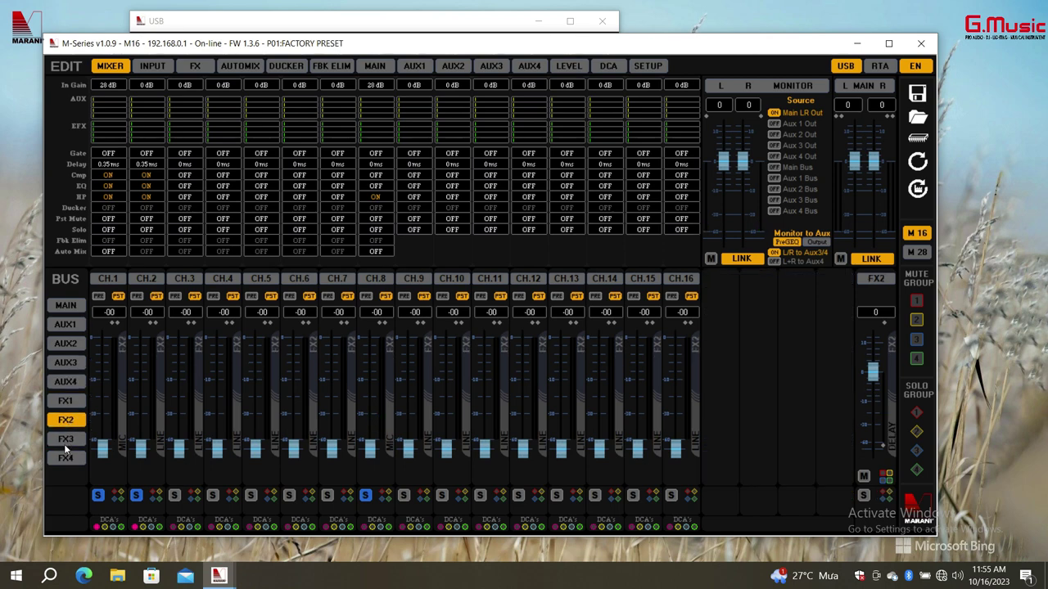
pyautogui.click(65, 461)
pyautogui.click(66, 401)
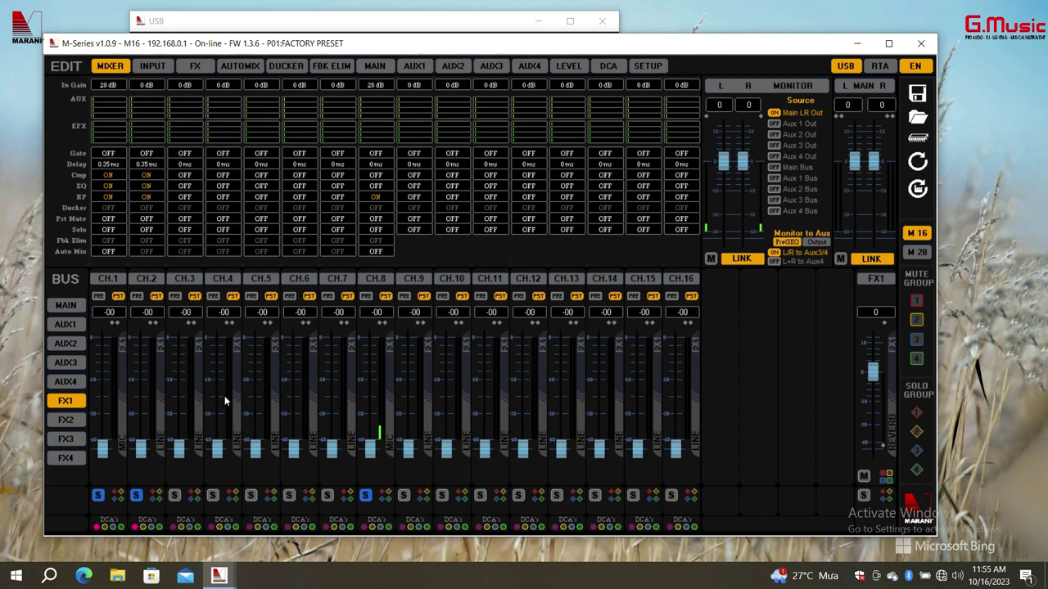
pyautogui.click(61, 306)
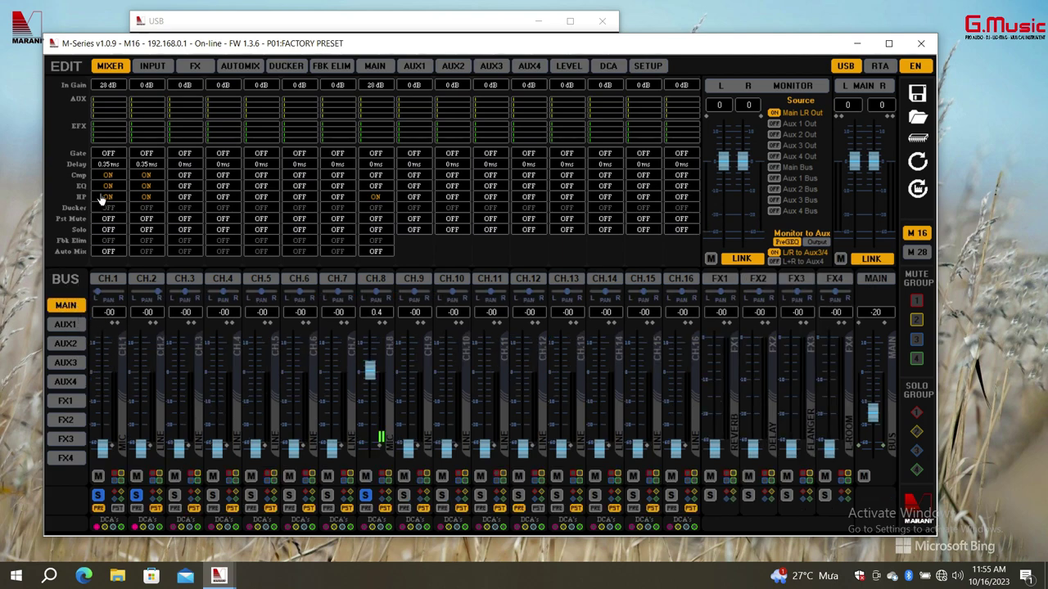